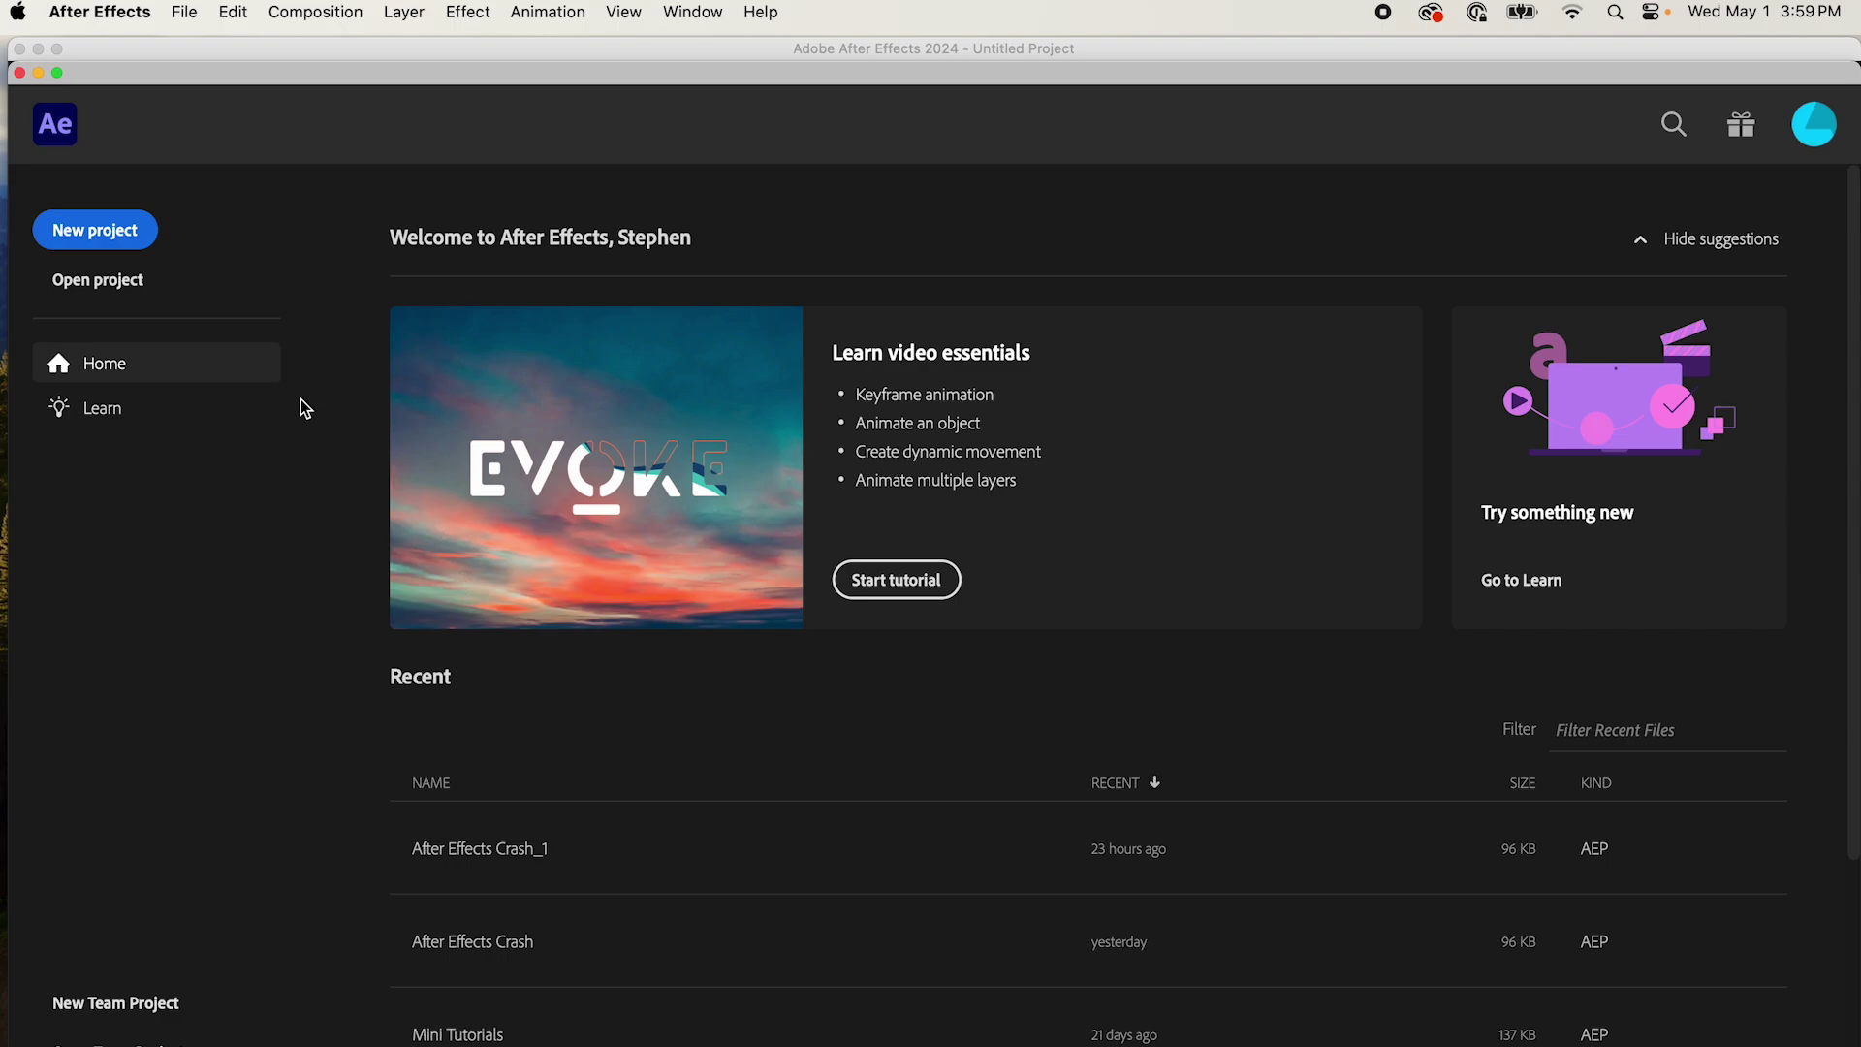
# Create a new project with a 24 fps, 512×512 composition called Comp 1
pyautogui.click(147, 242)
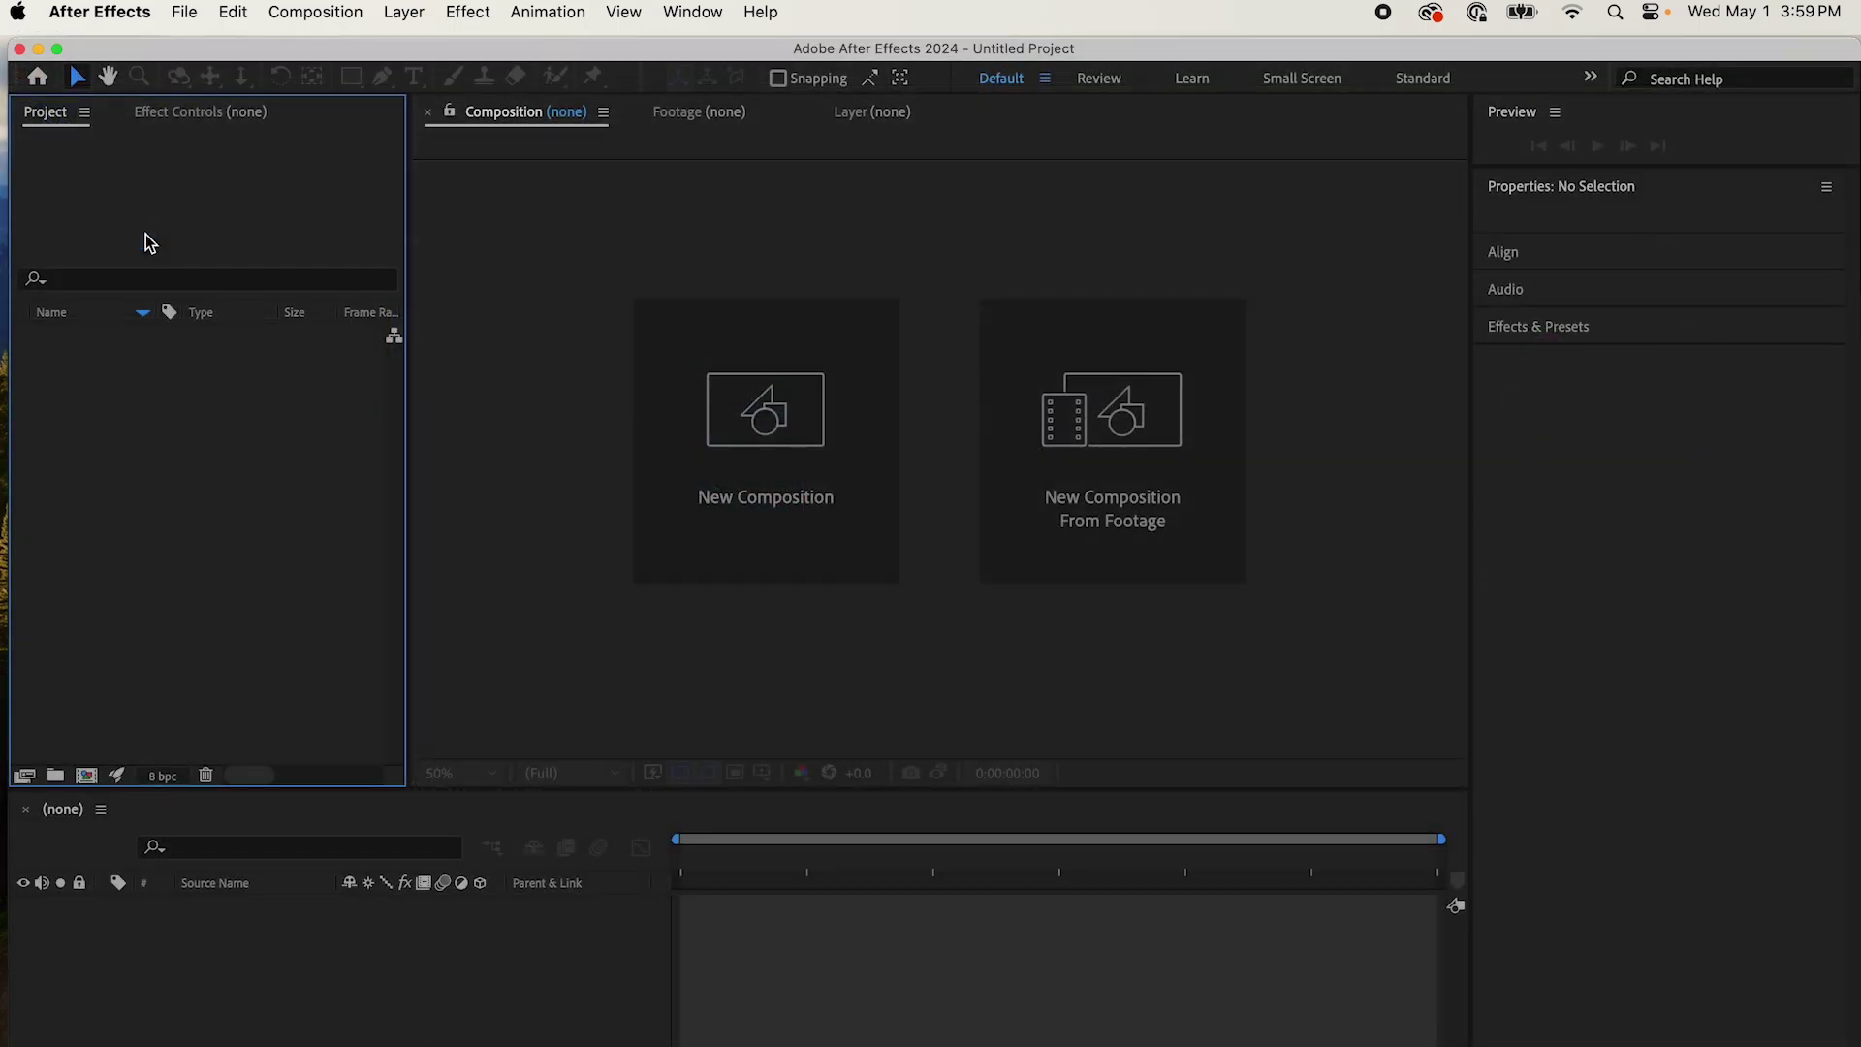
pyautogui.click(334, 21)
pyautogui.click(326, 59)
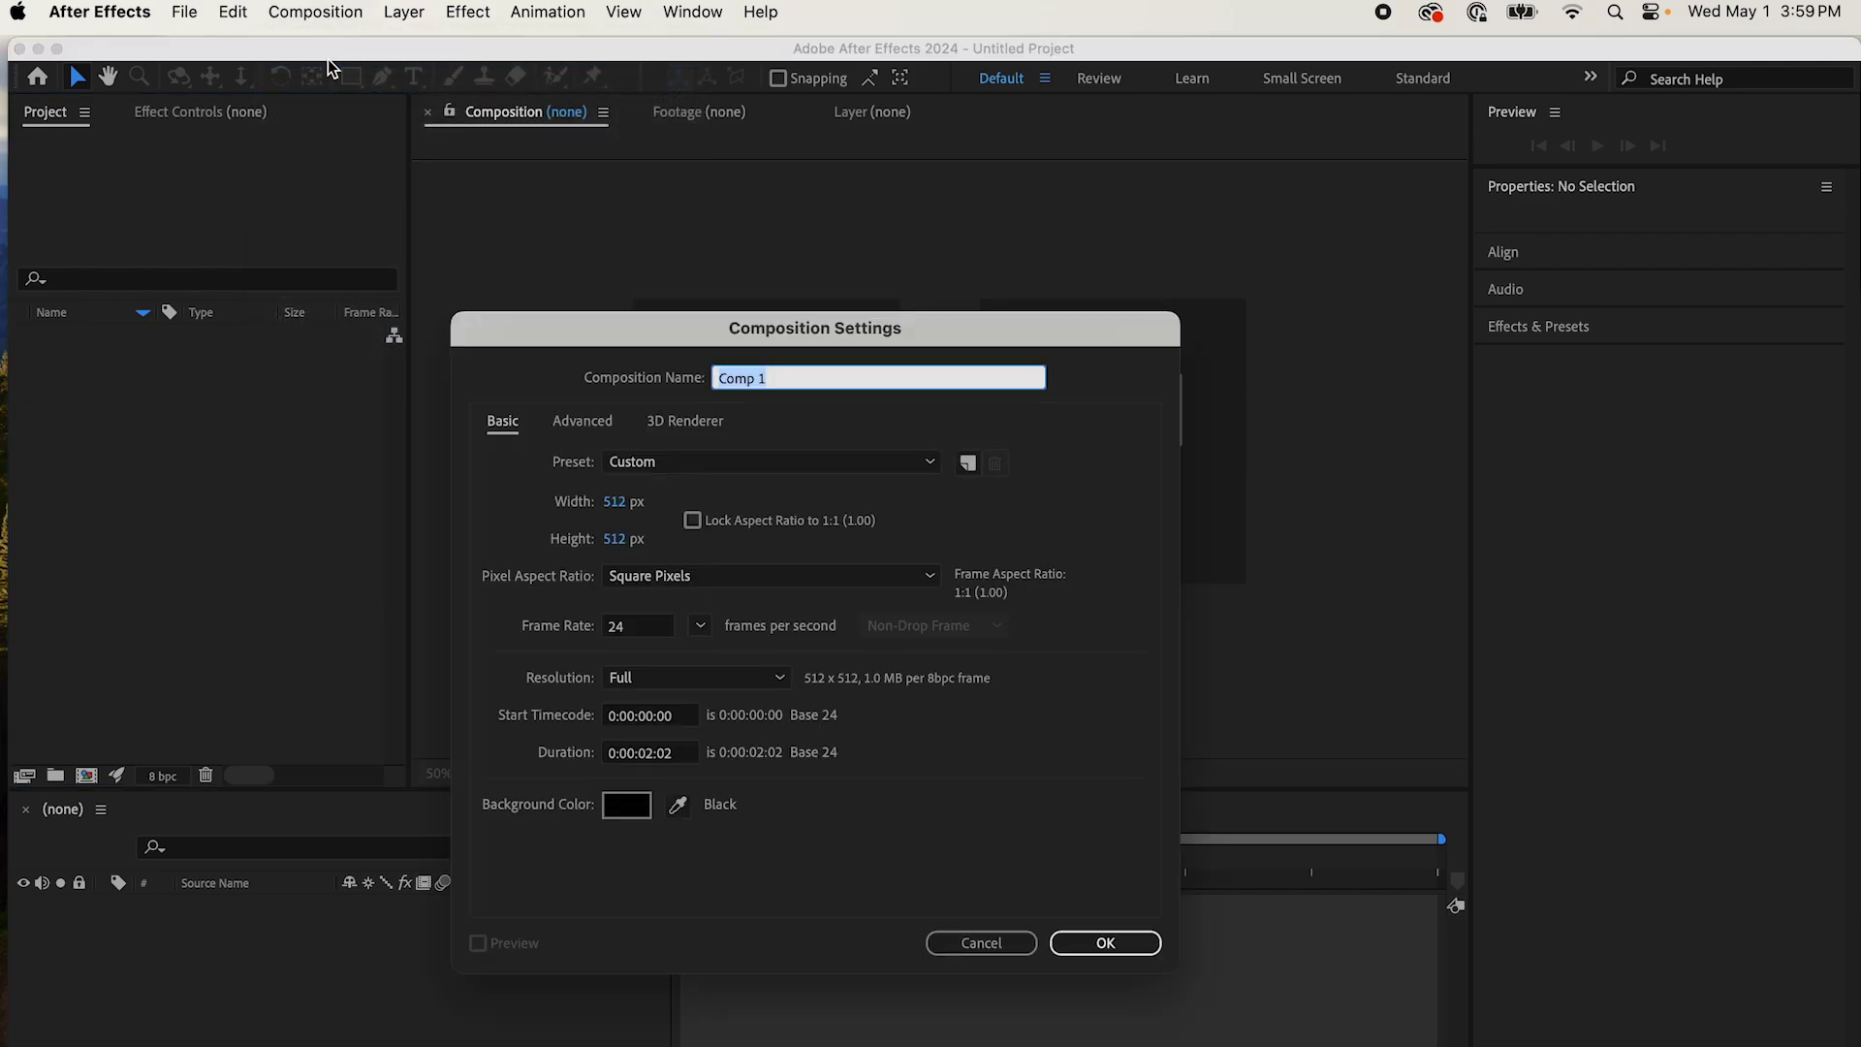
pyautogui.click(1112, 941)
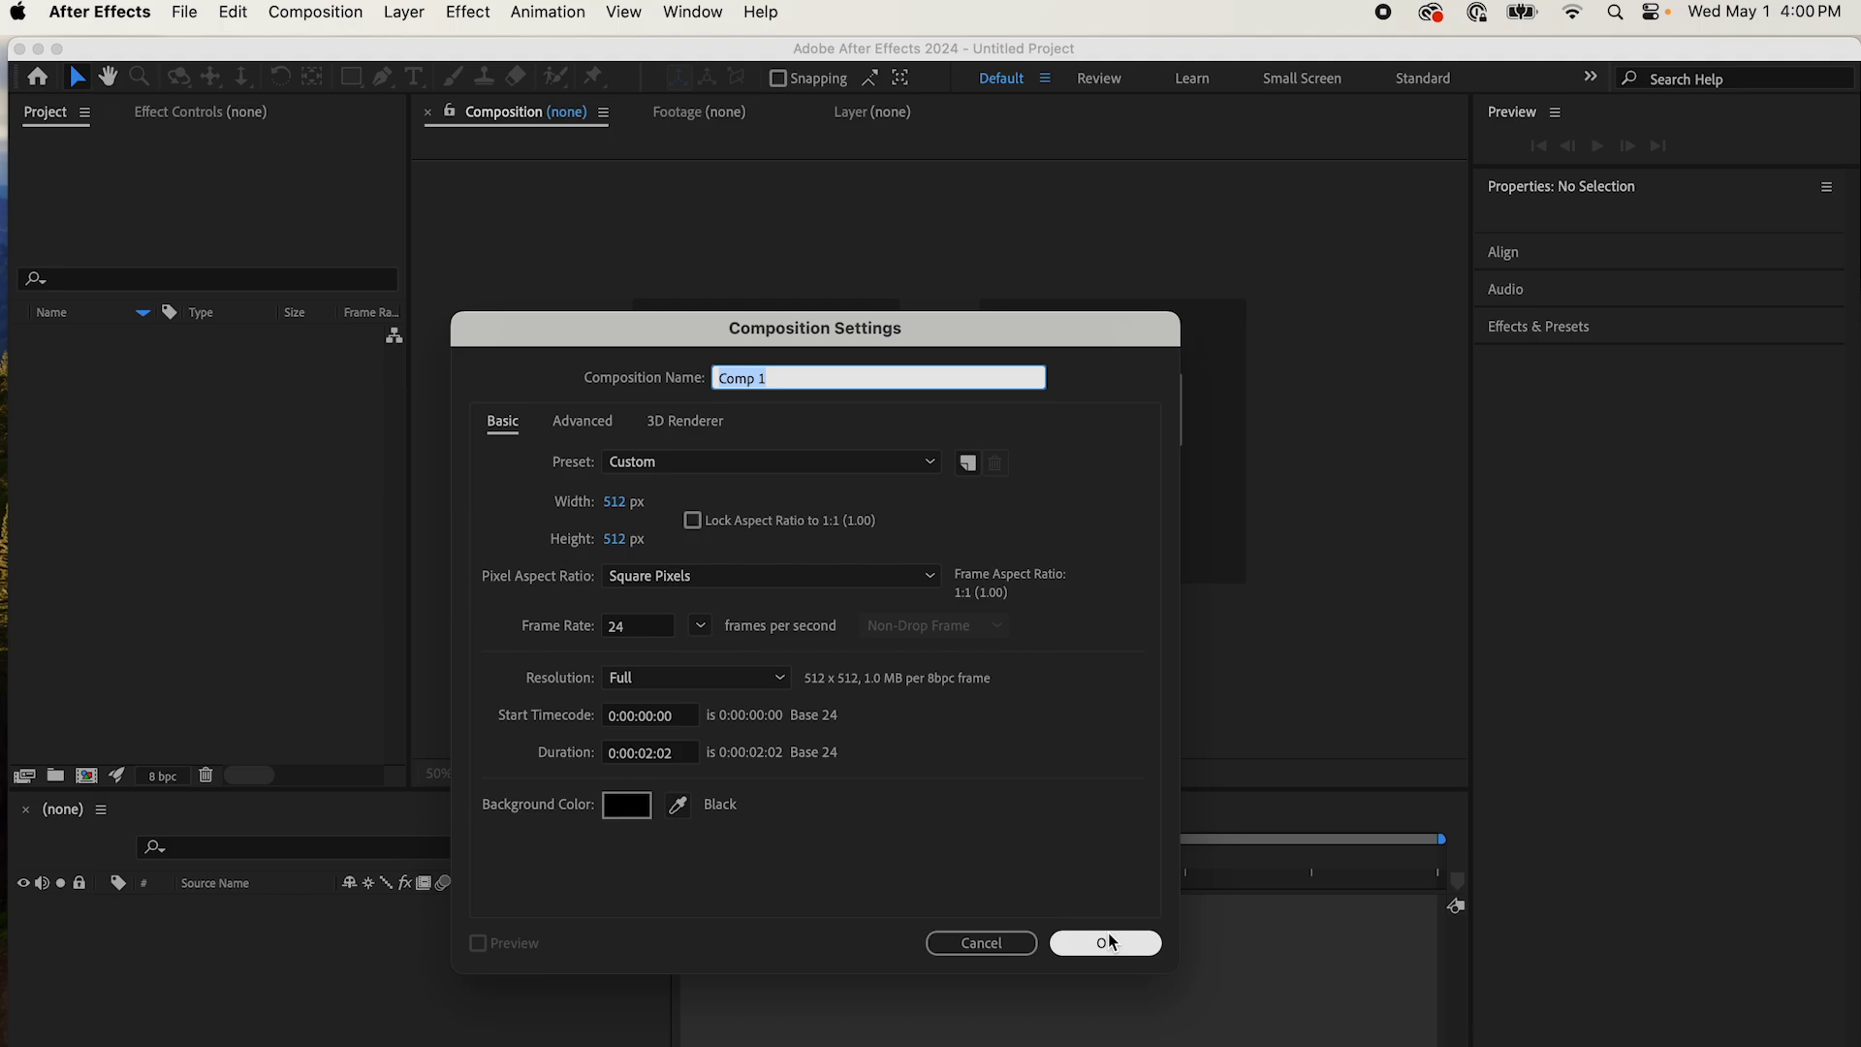
pyautogui.click(1111, 941)
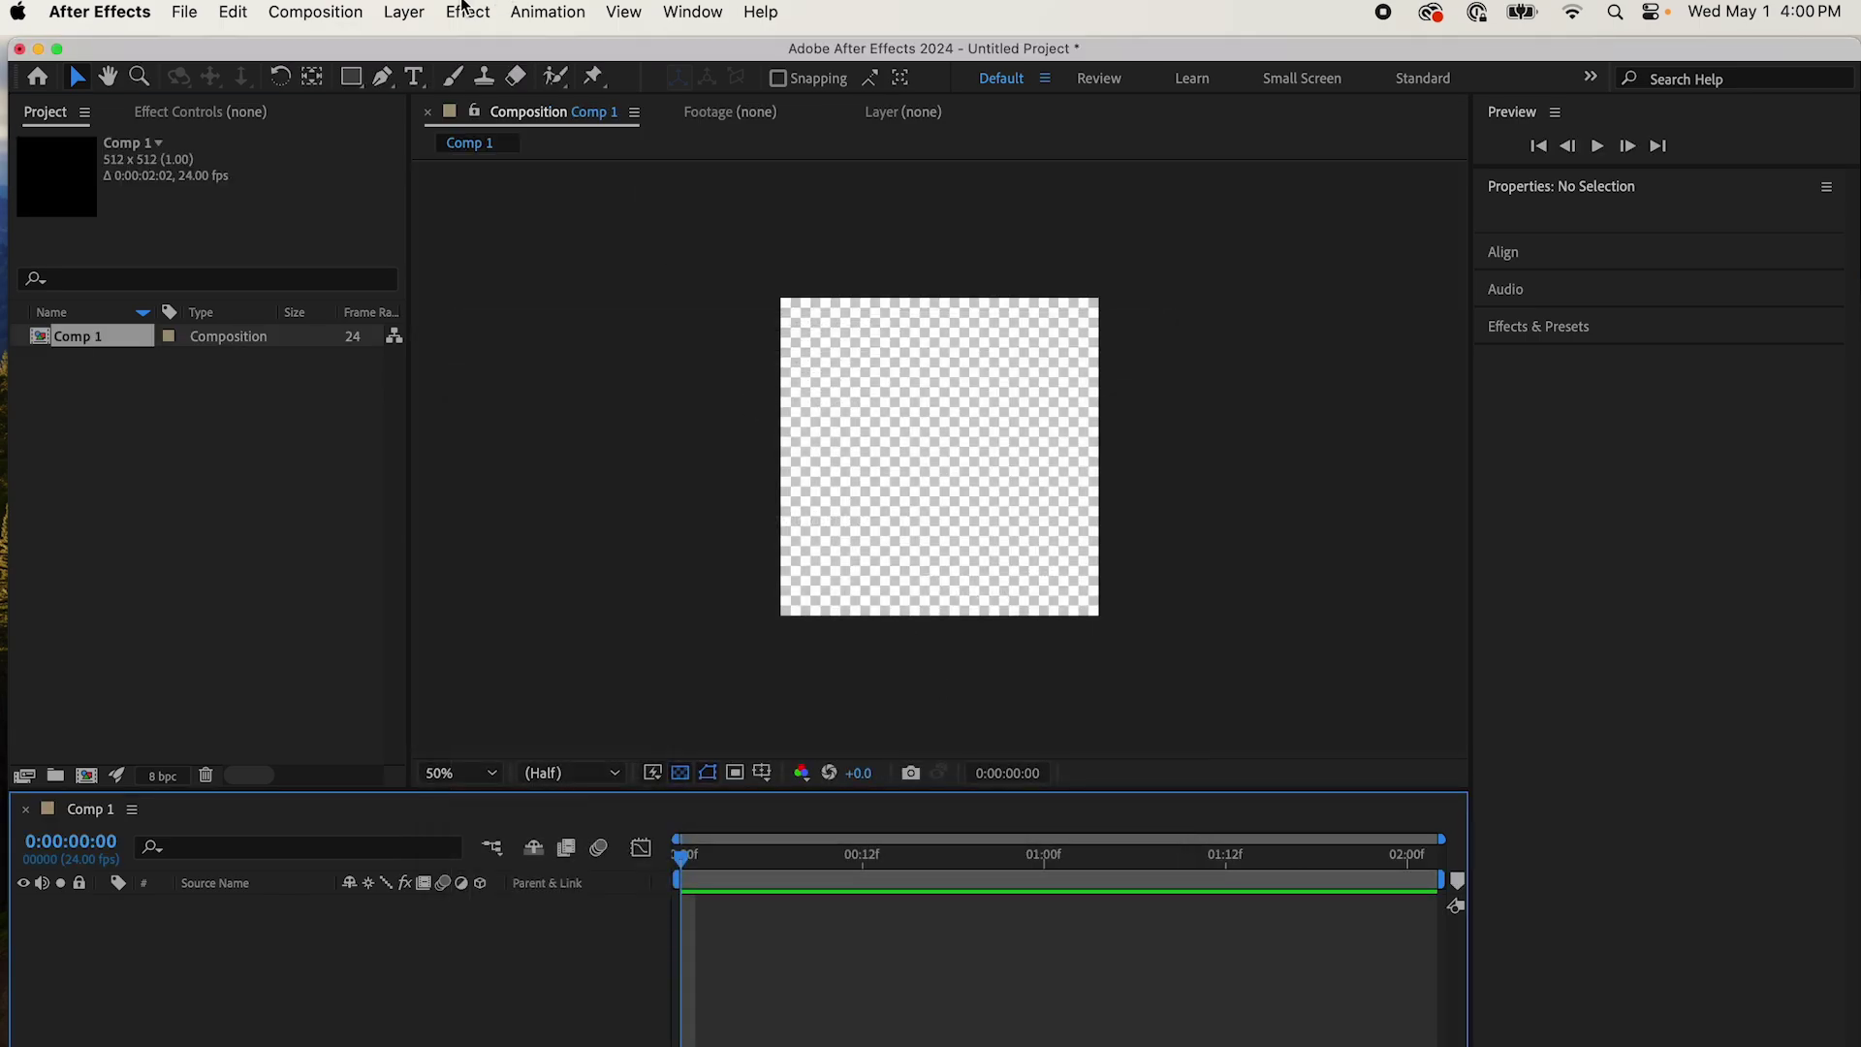
pyautogui.click(393, 8)
pyautogui.moveTo(403, 58)
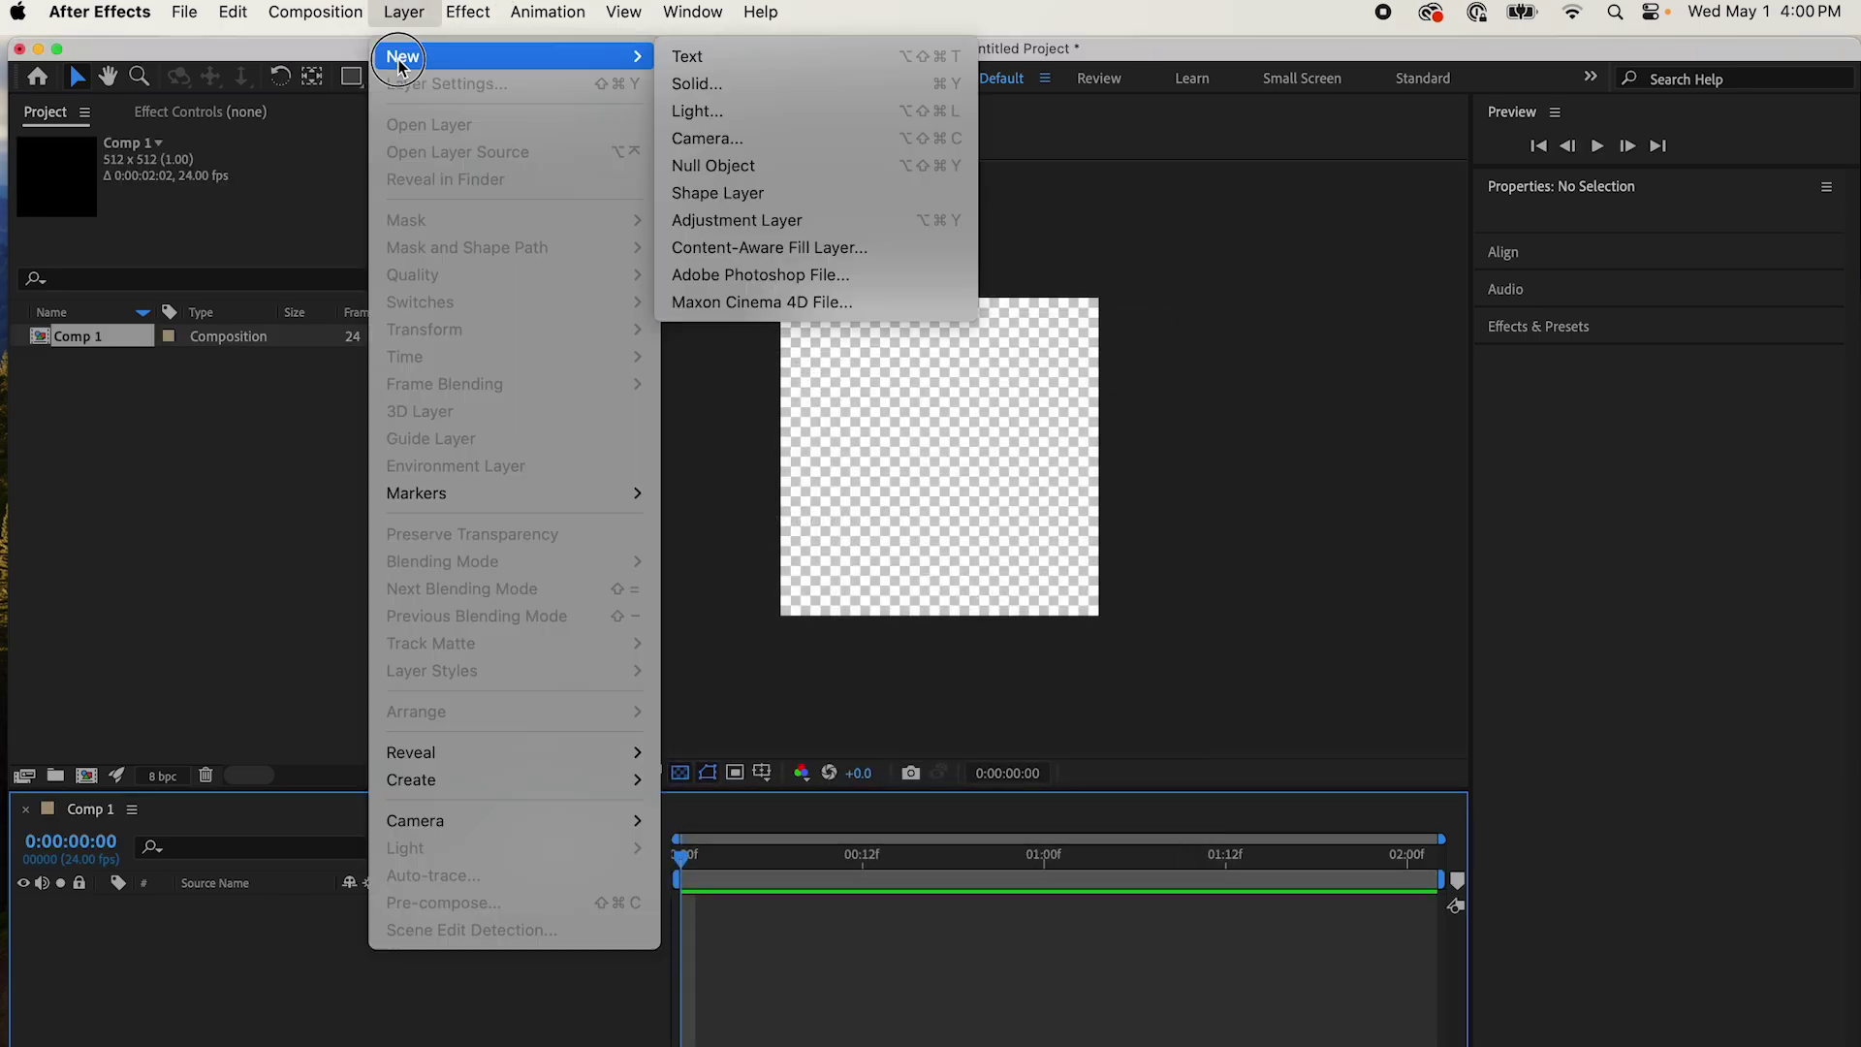
# Add a 512×512 black solid named Black Solid 1 to Comp 1
pyautogui.click(724, 94)
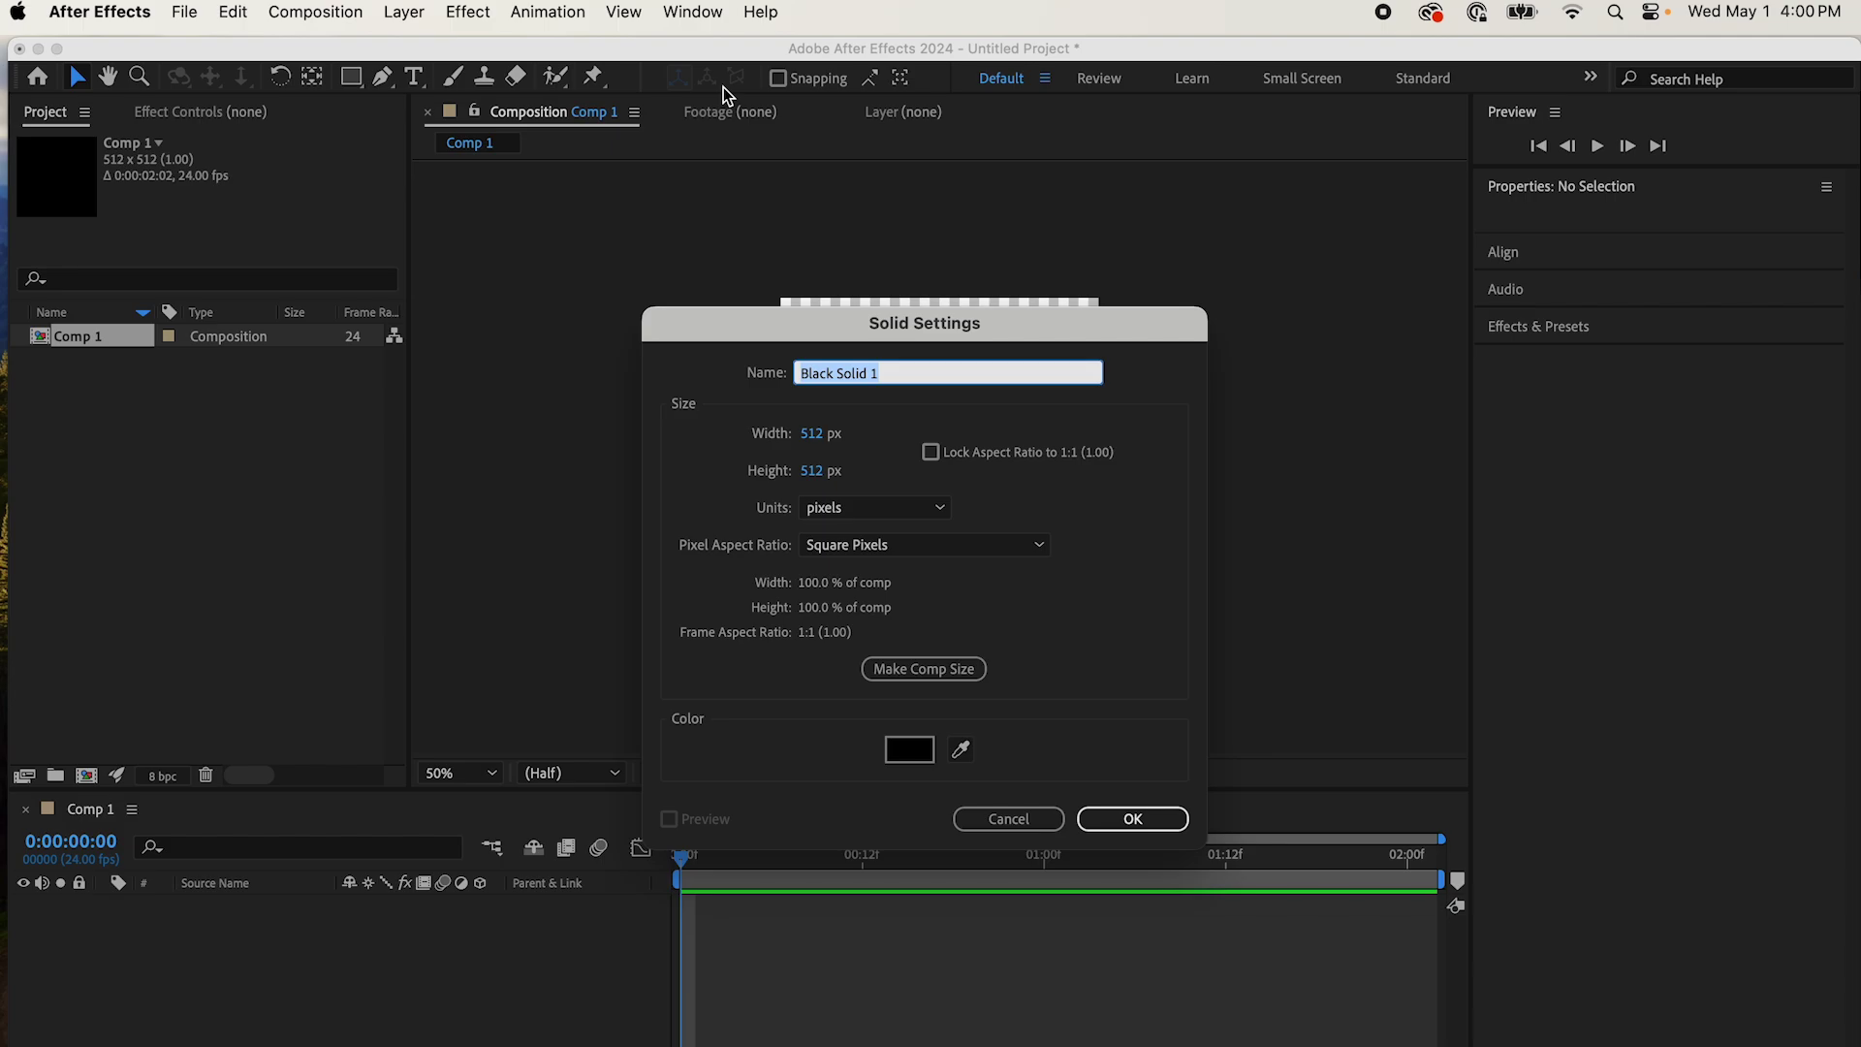
pyautogui.click(1128, 820)
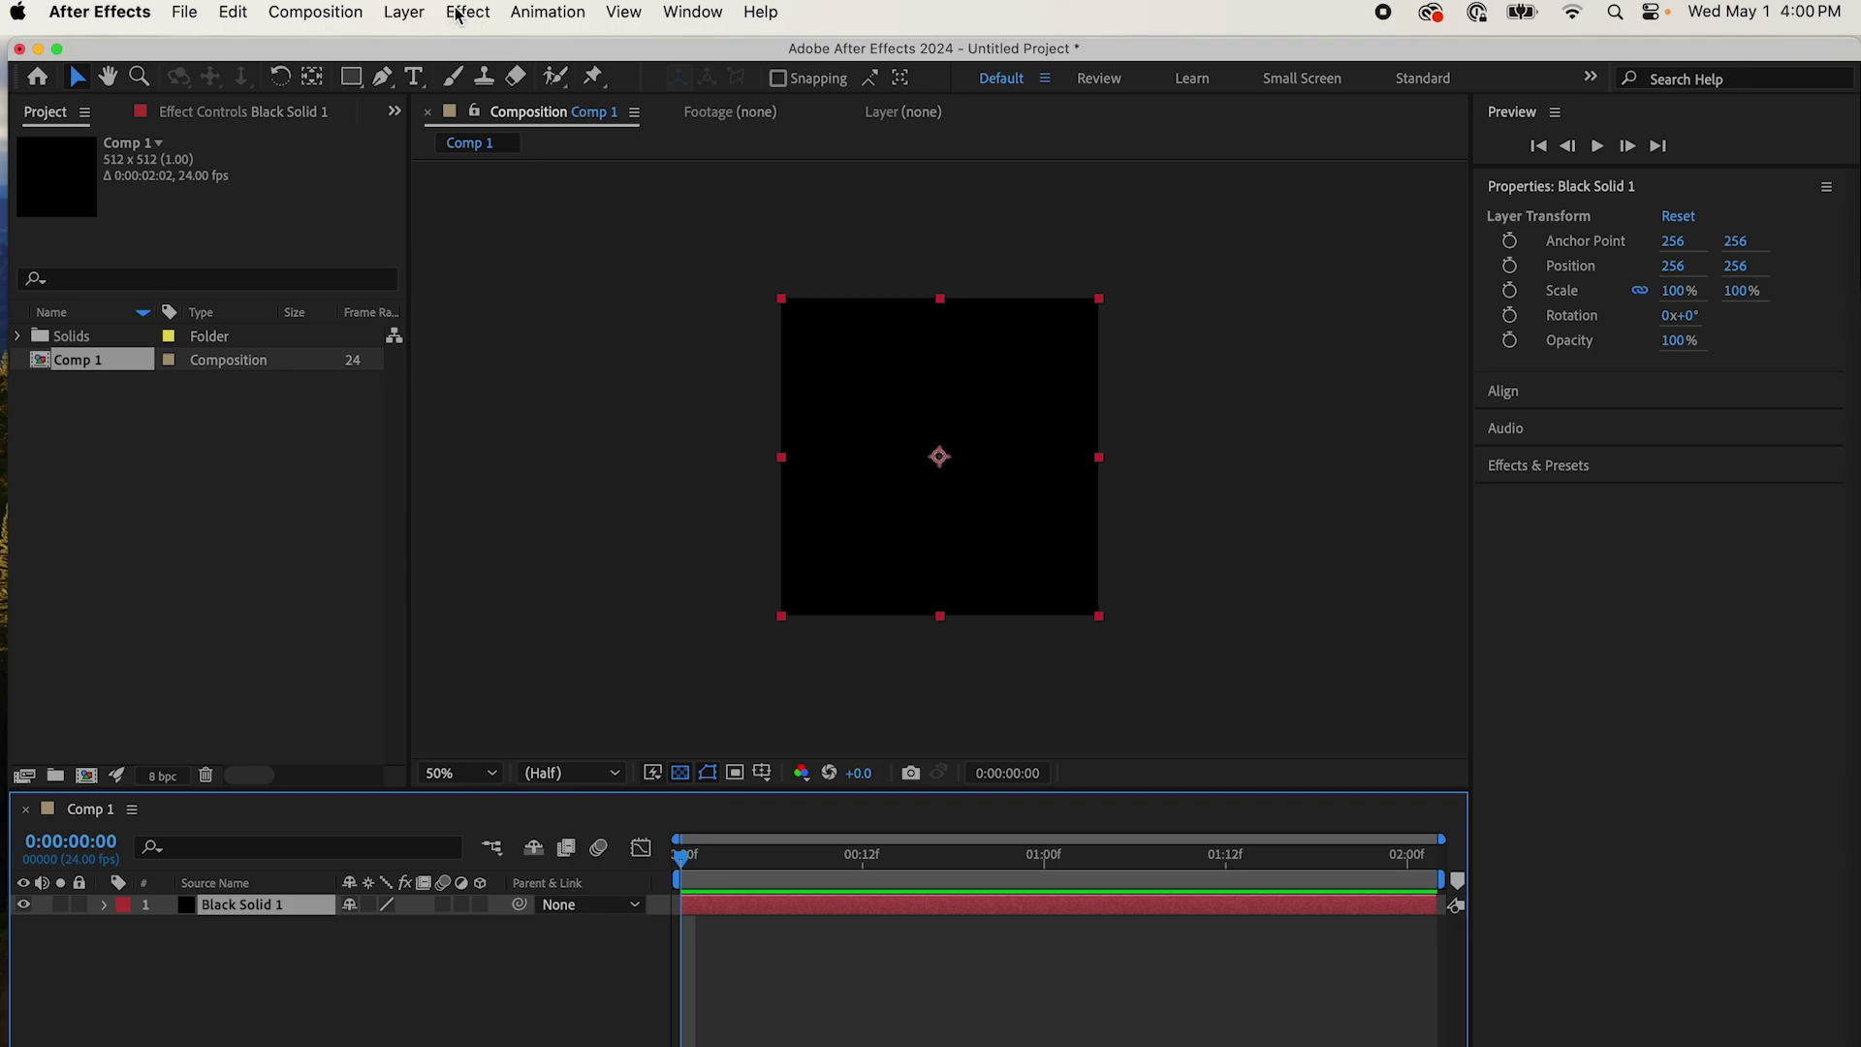
# Apply DeepMake AI Plugin Renderer to Black Solid 1 and list its plugins (BasicSR, Bisenet, Diffusers, Gsam)
pyautogui.click(475, 13)
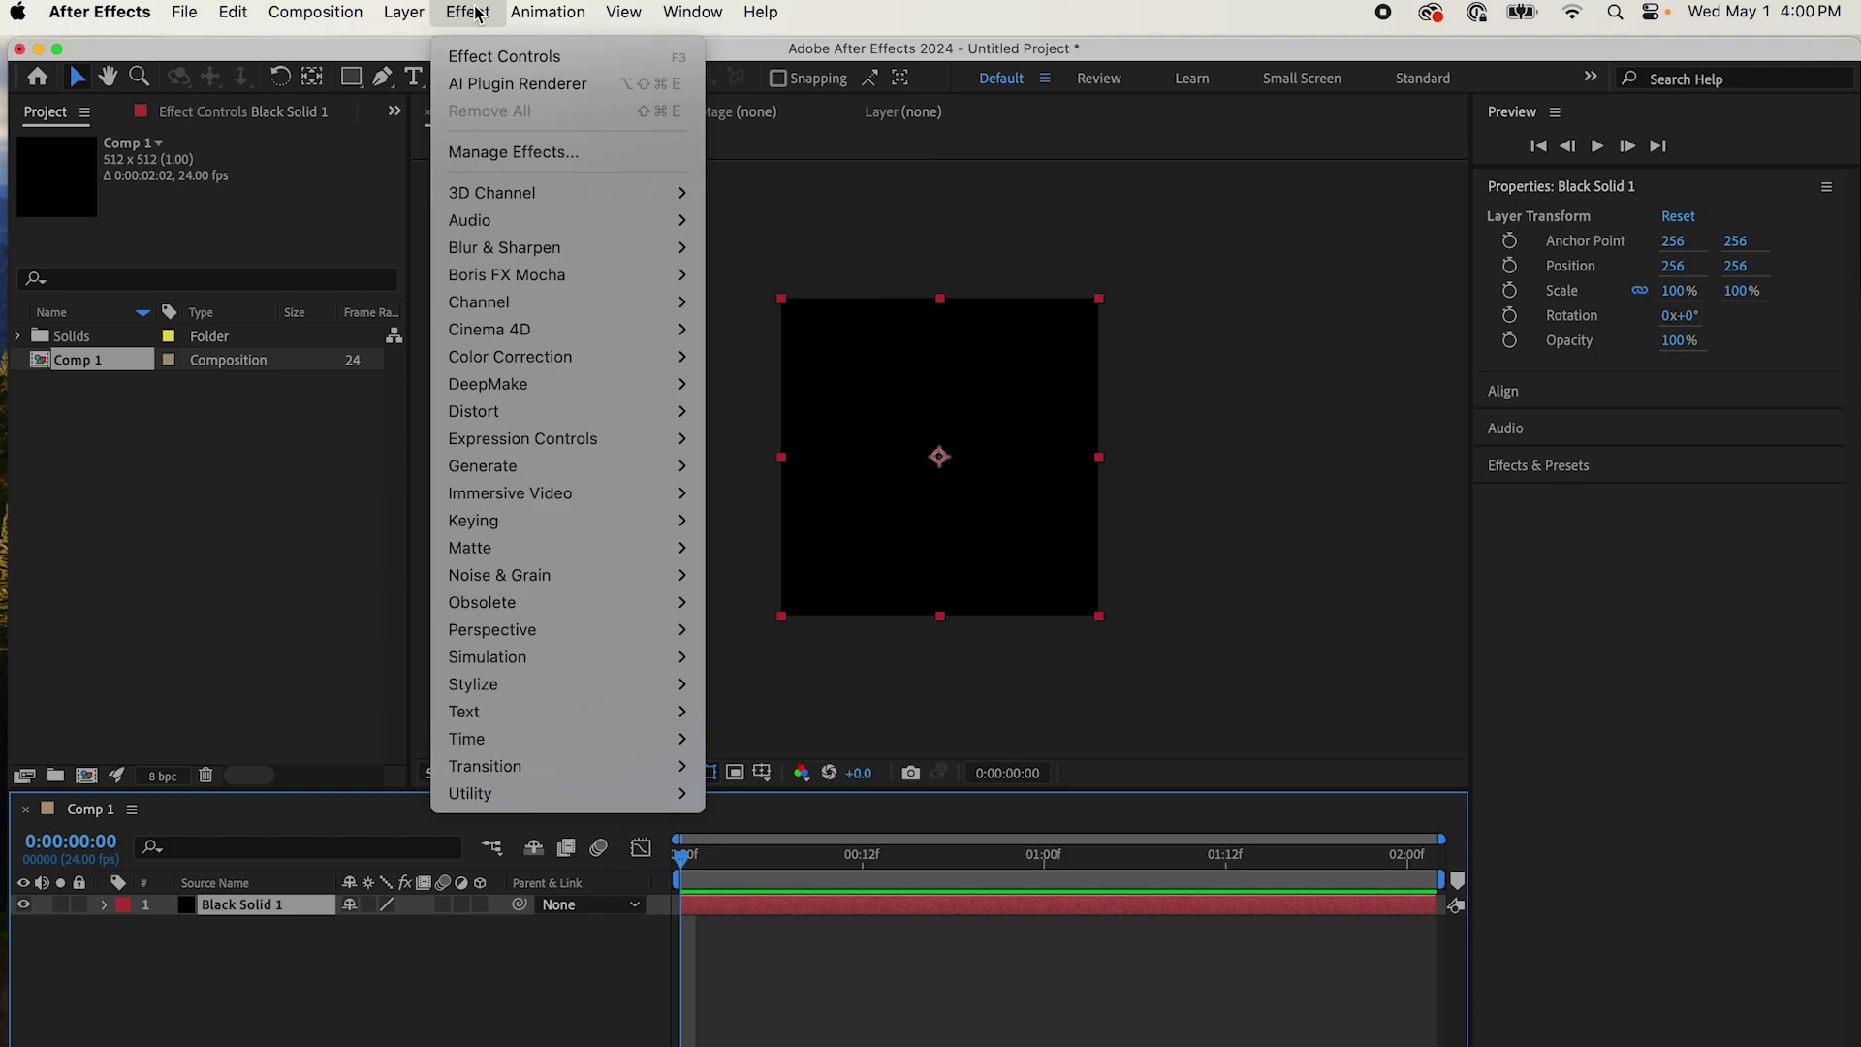
pyautogui.moveTo(490, 384)
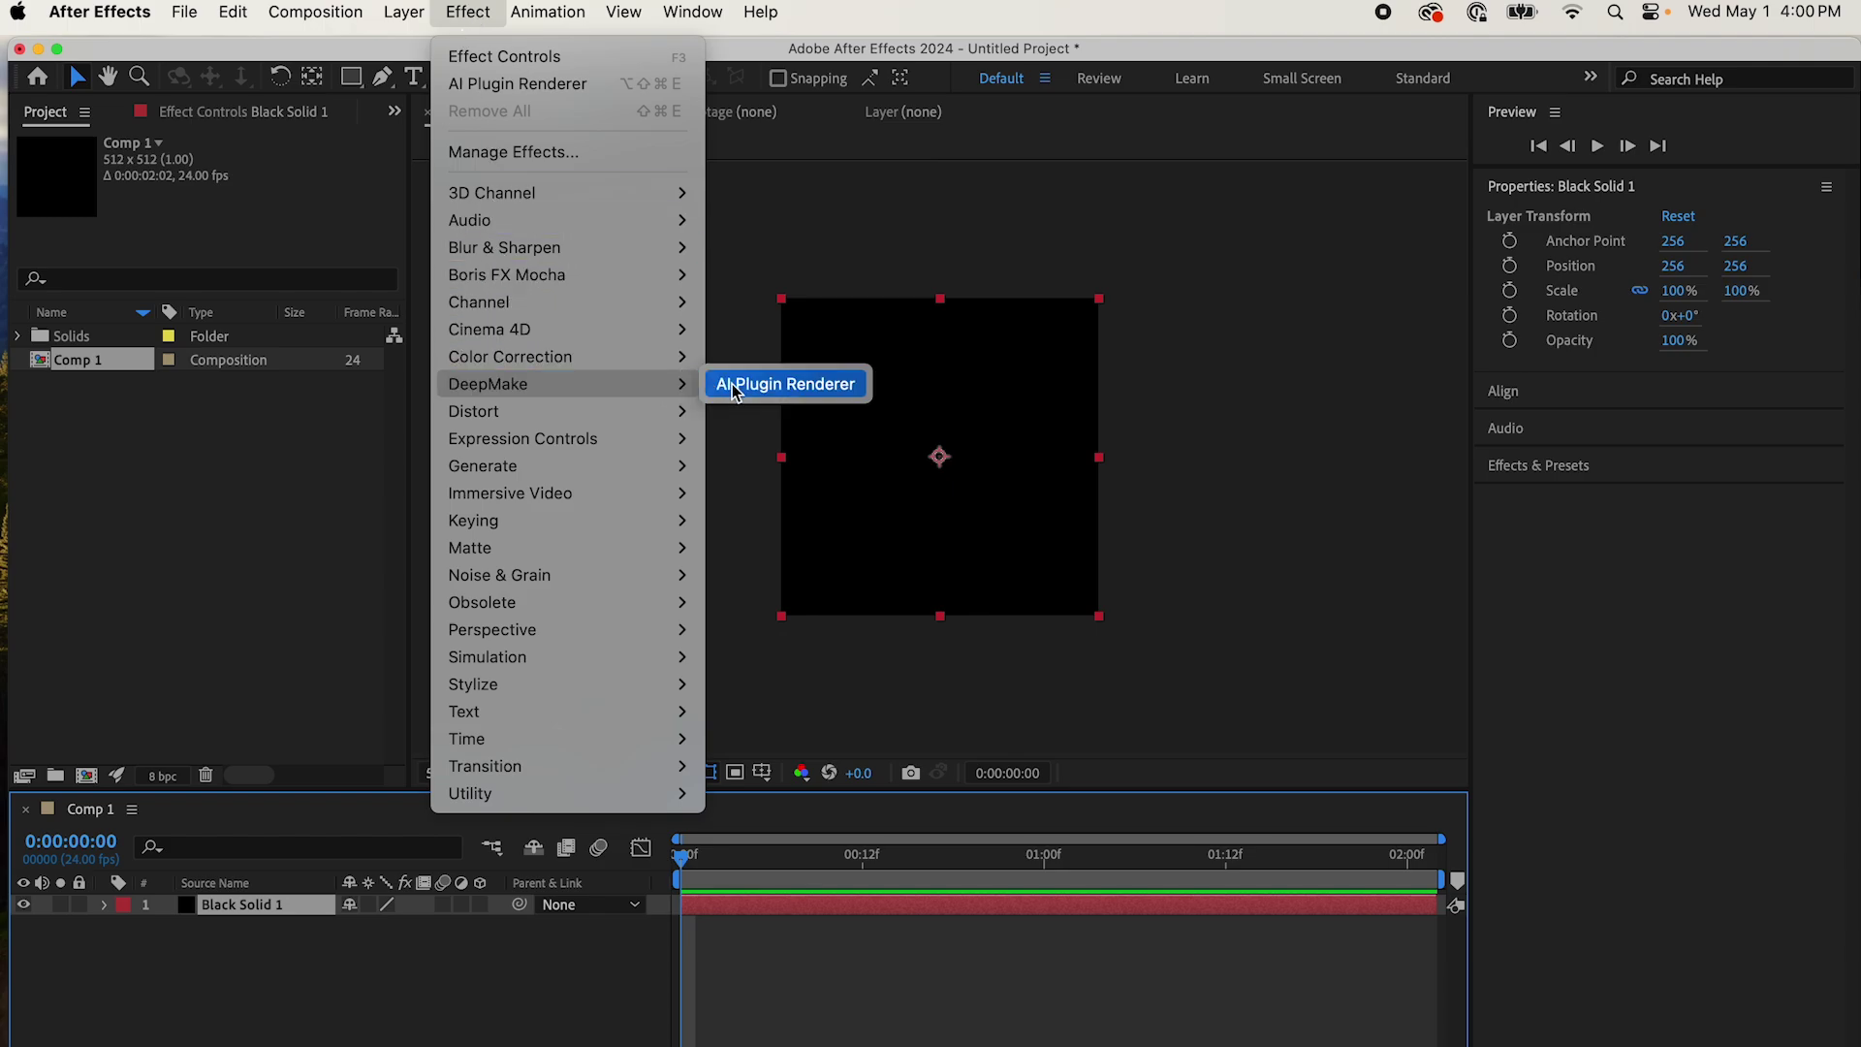
pyautogui.click(735, 390)
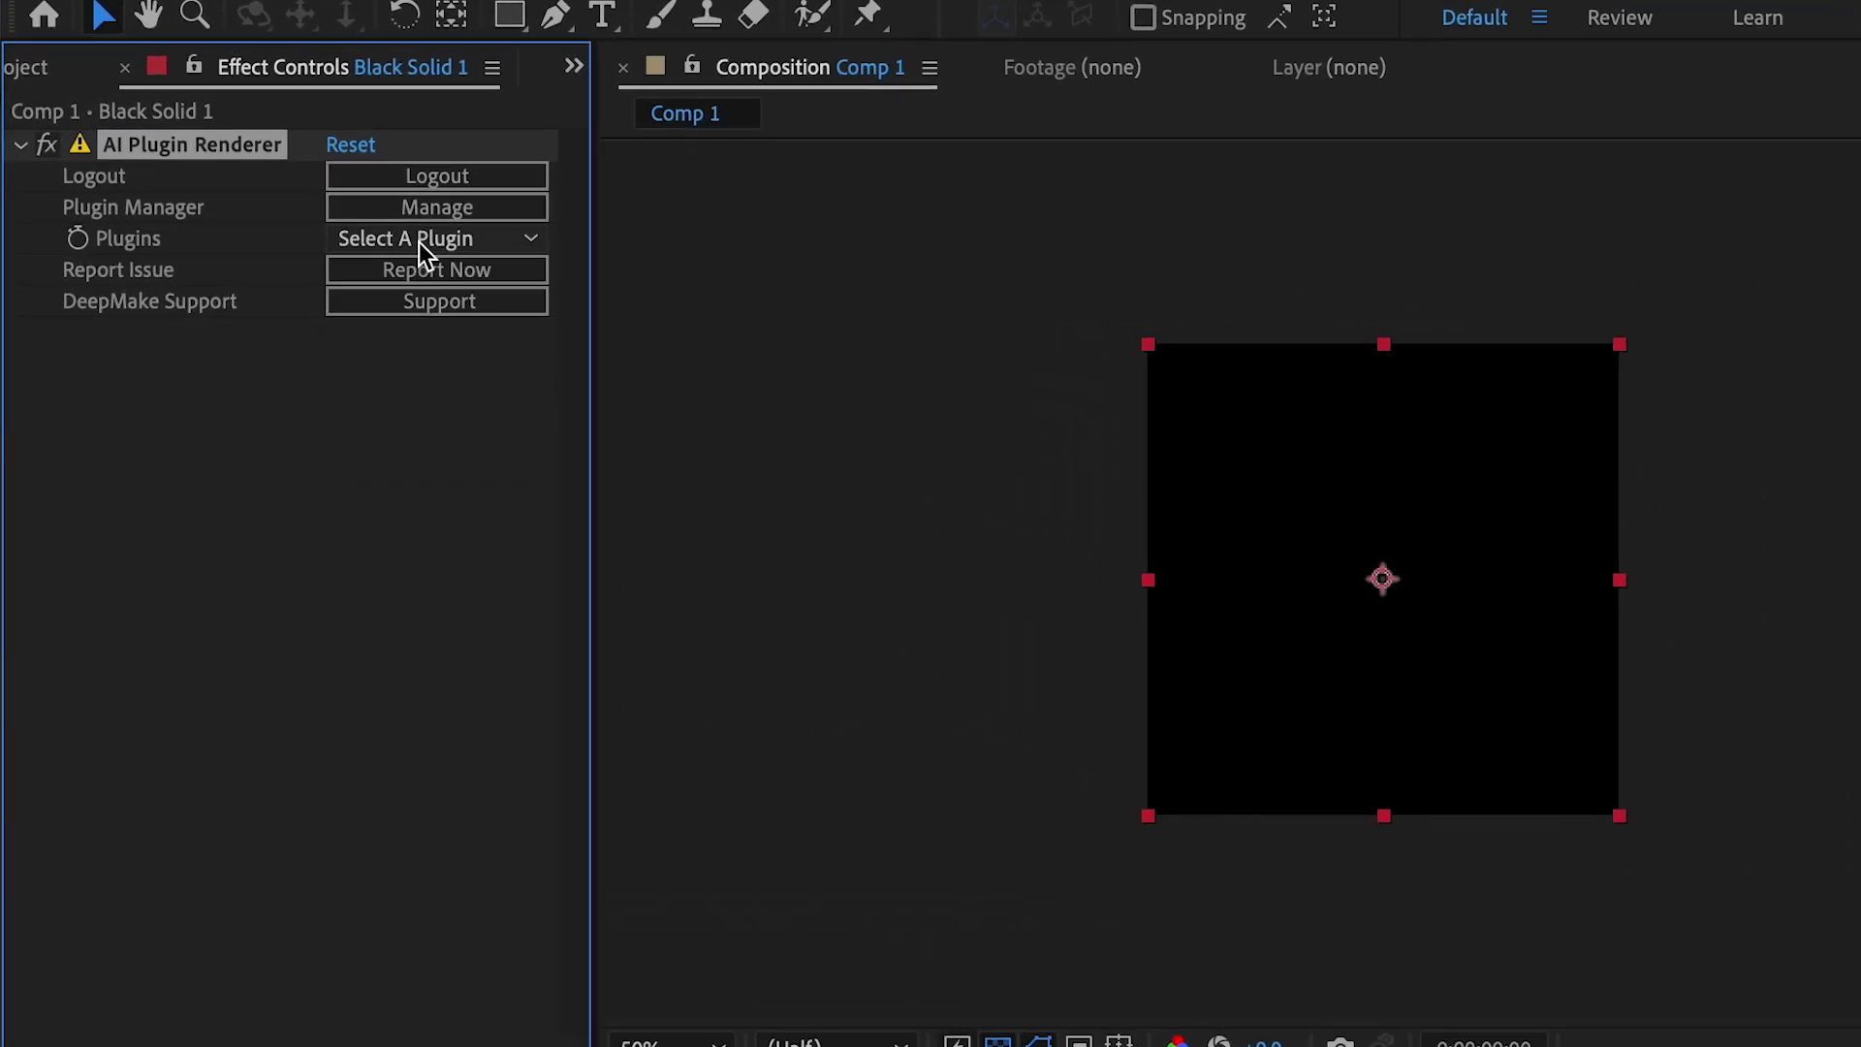
pyautogui.click(419, 244)
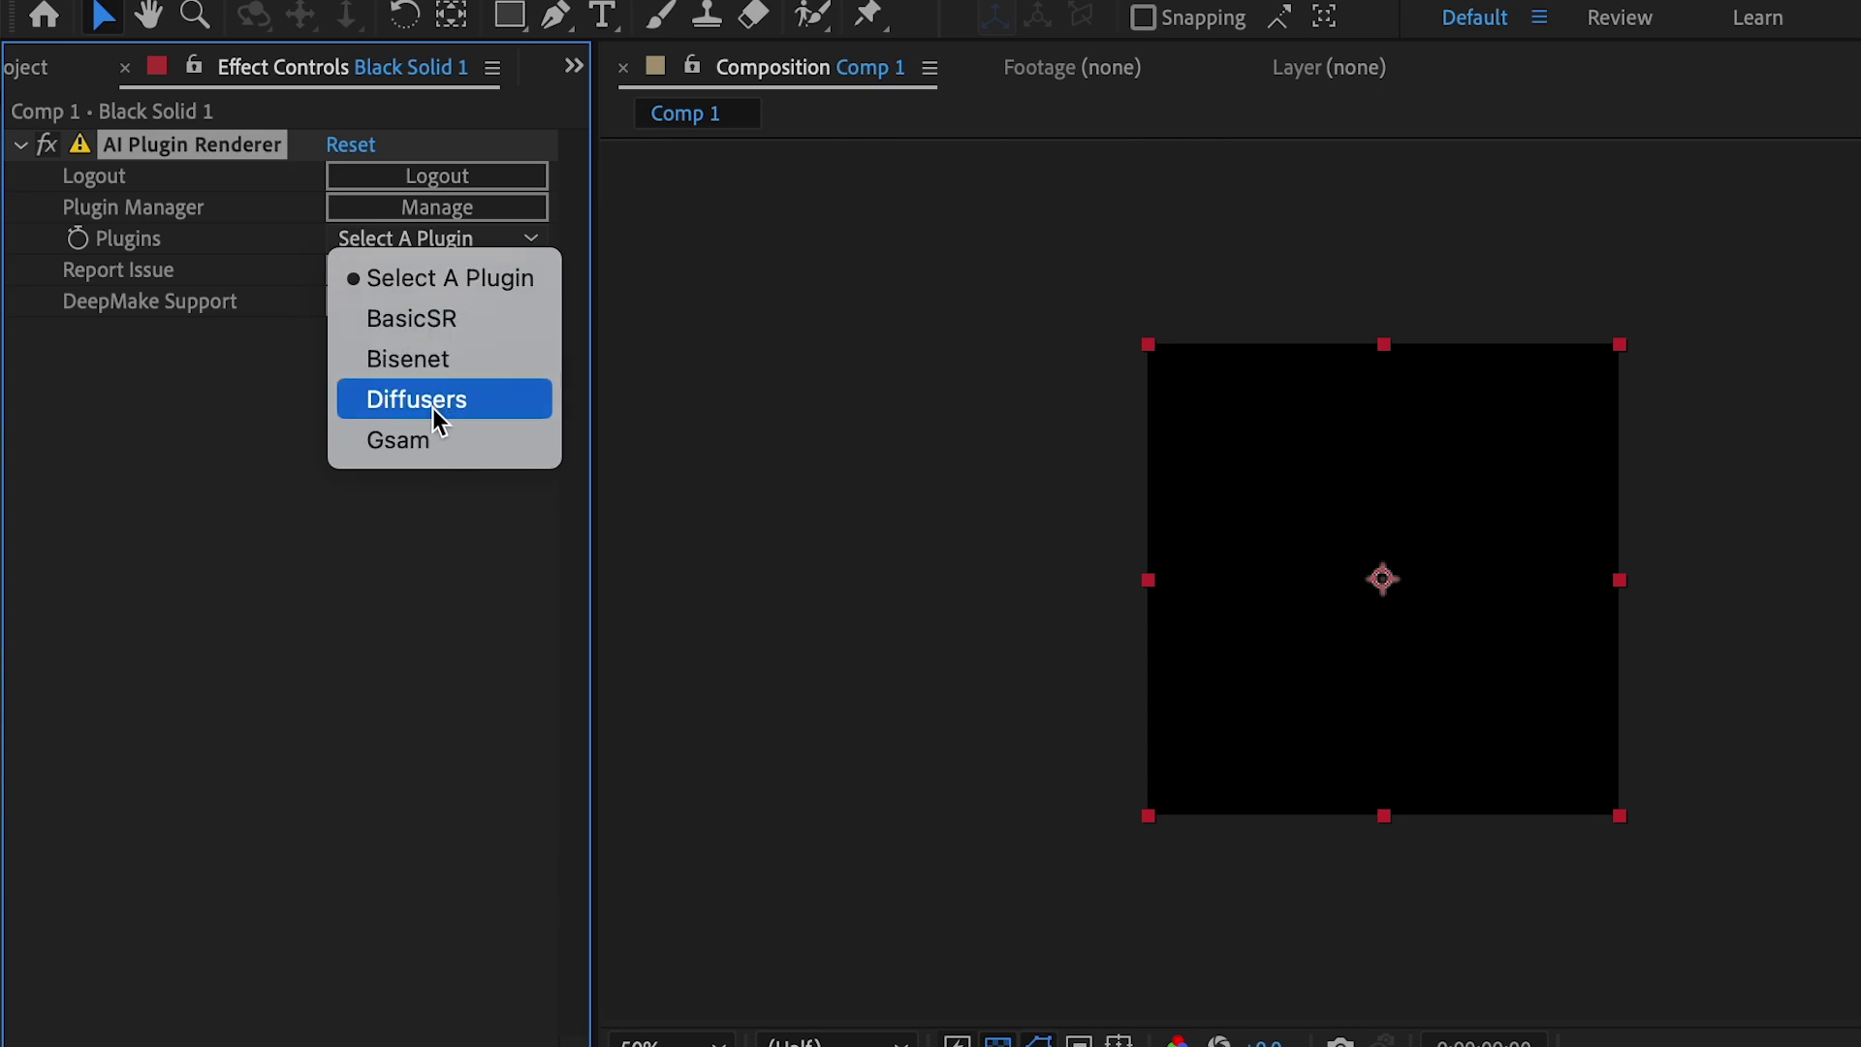
pyautogui.click(287, 396)
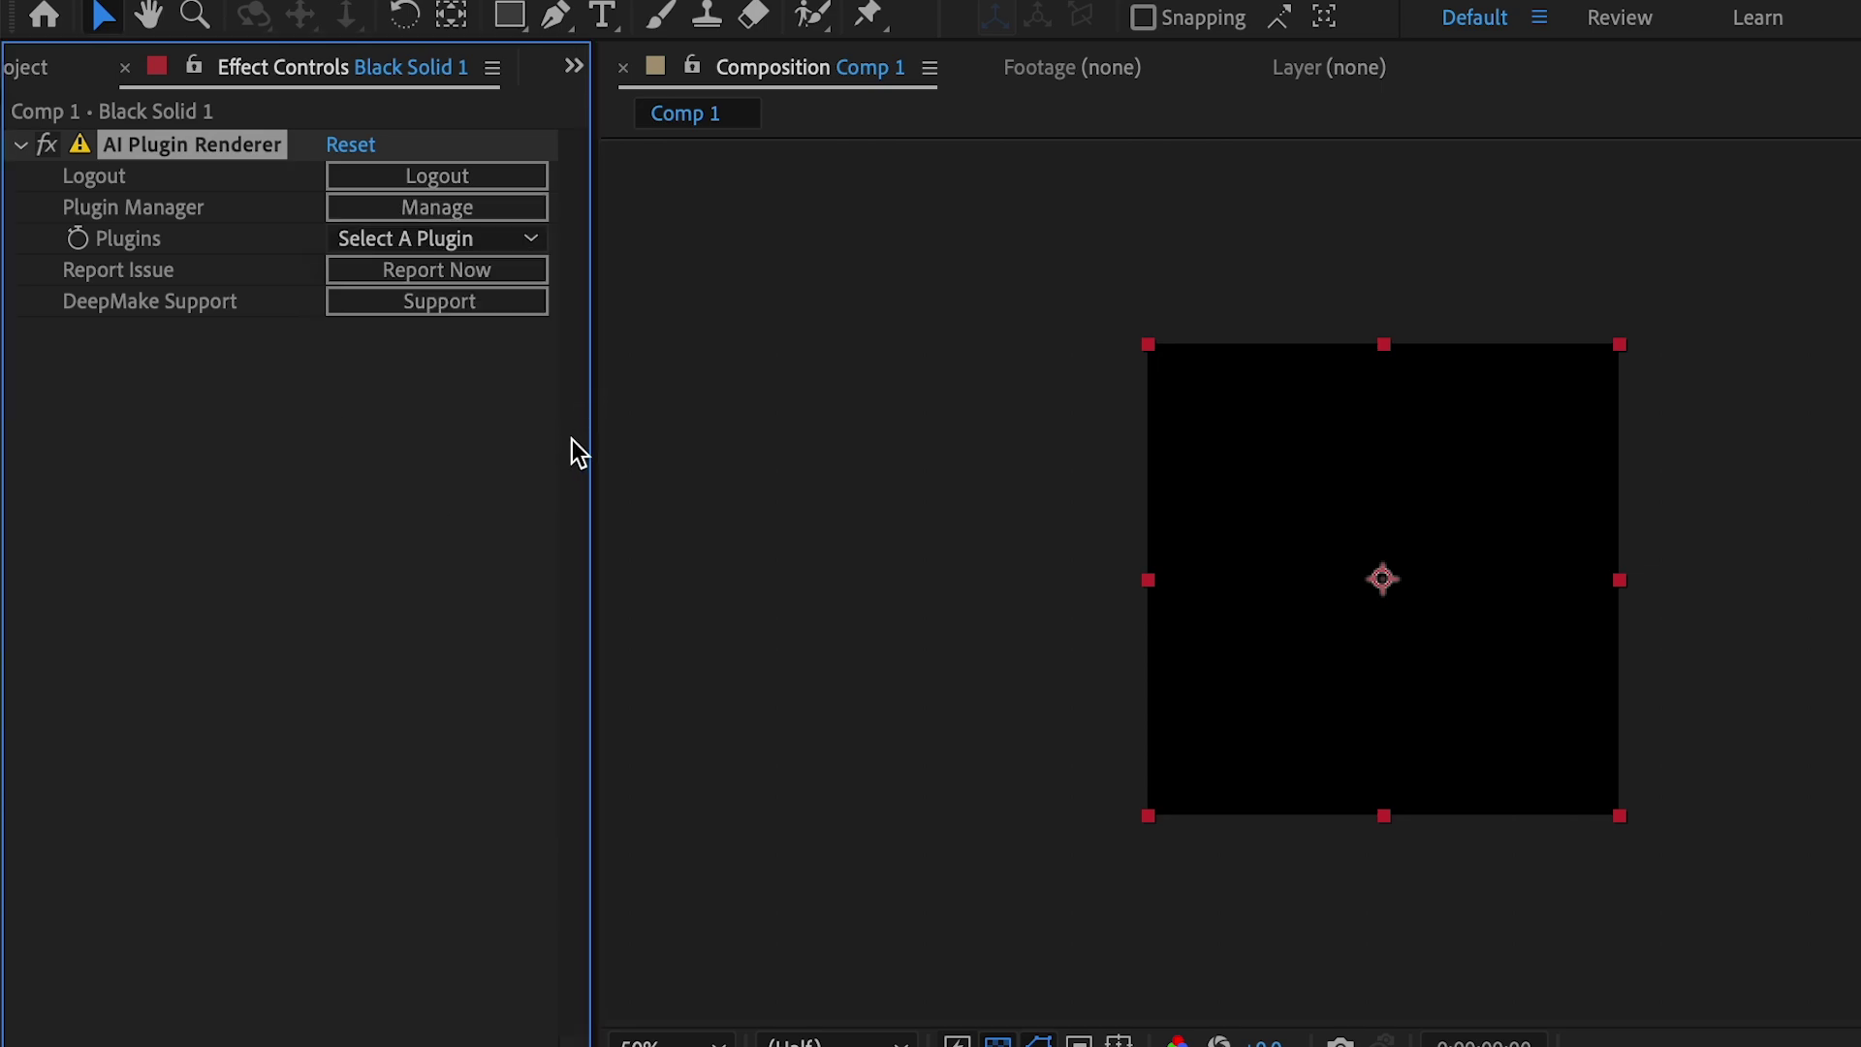